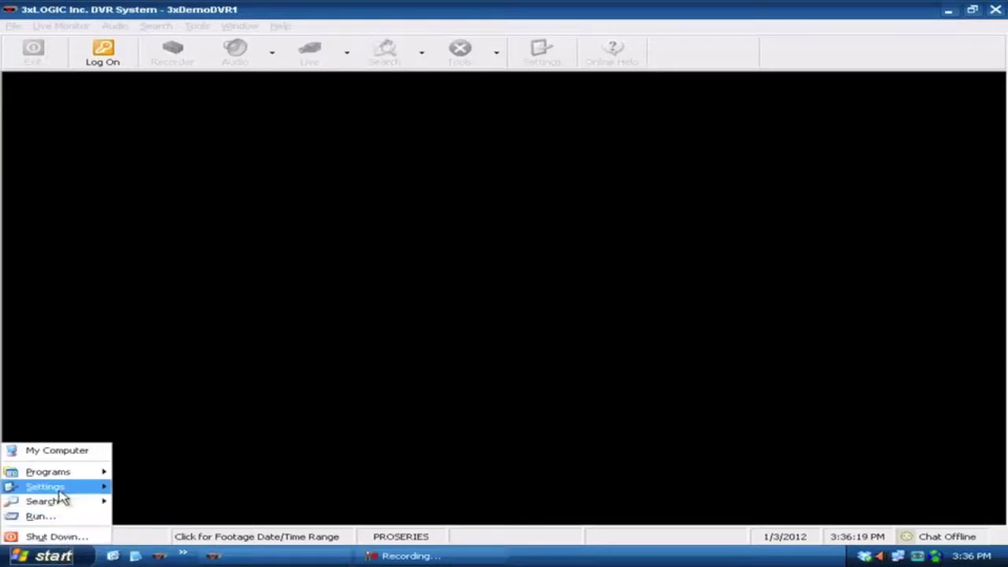
# Open the 3xLOGIC VSX Camera Setup Utility and detect the online devices
pyautogui.moveTo(71, 474)
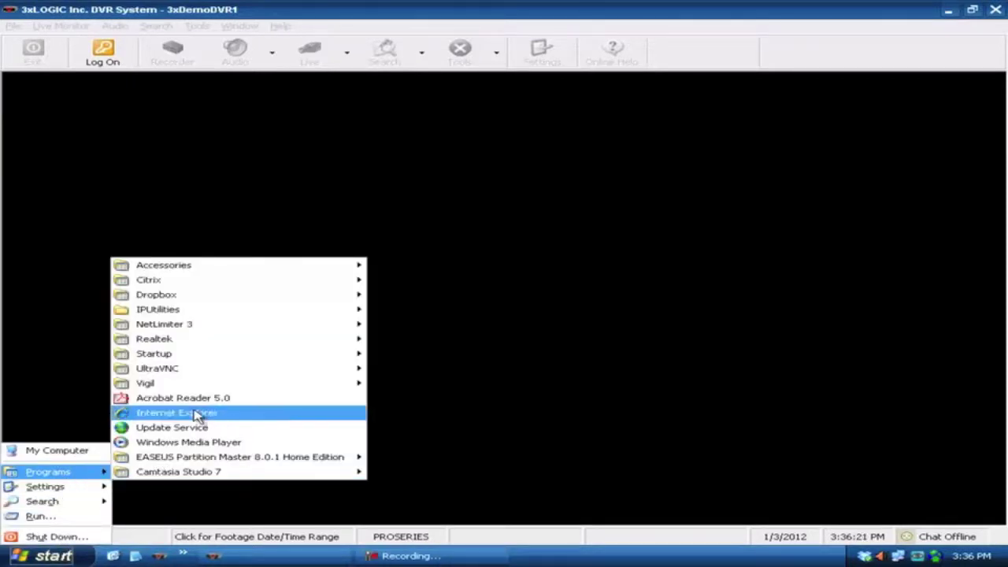
pyautogui.moveTo(217, 315)
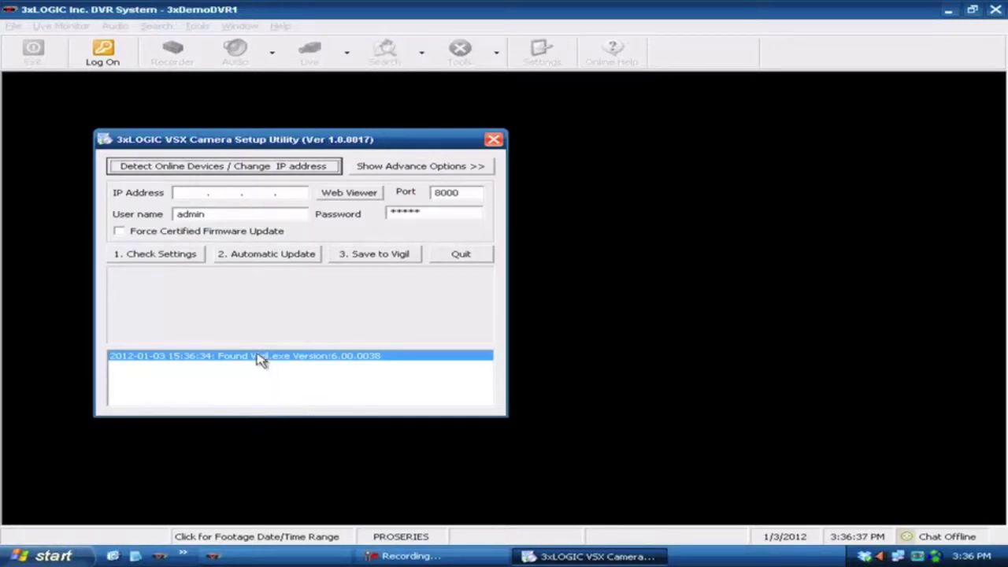
pyautogui.click(196, 168)
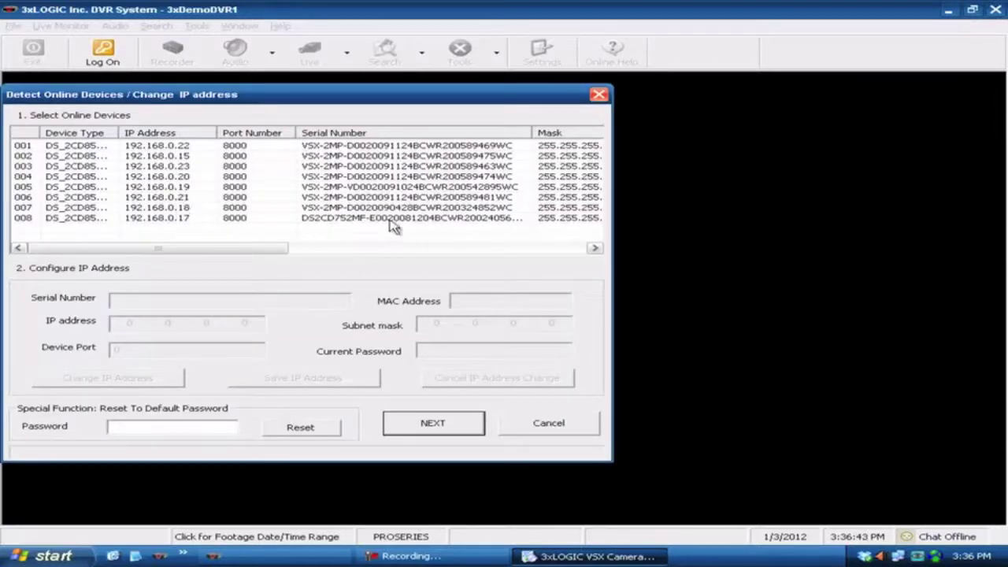
pyautogui.moveTo(259, 251); pyautogui.dragTo(235, 242)
# Save the network settings of the camera at 192.168.0.22, with subnet mask 255.255.255.0 and device port 8000
pyautogui.click(154, 147)
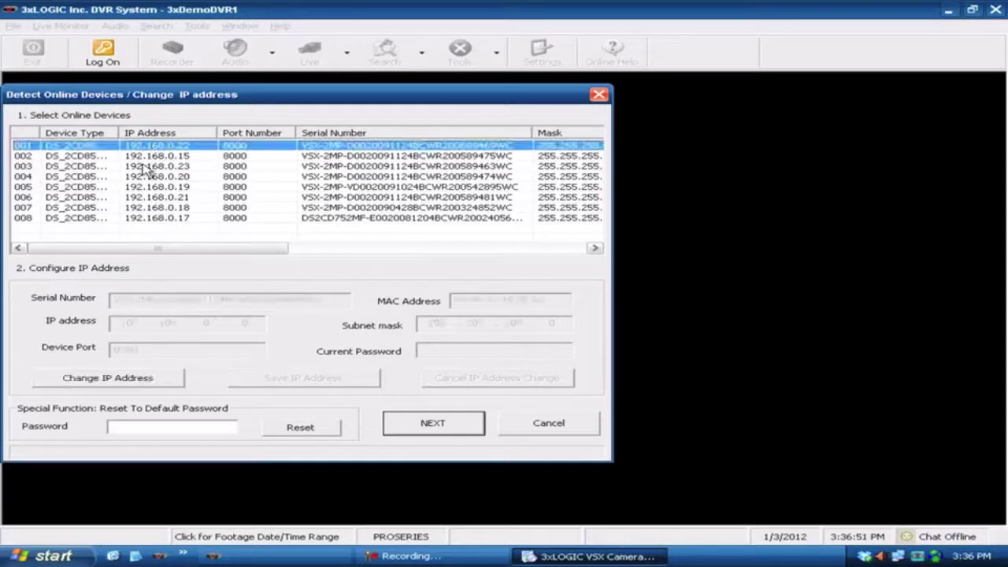
pyautogui.click(124, 379)
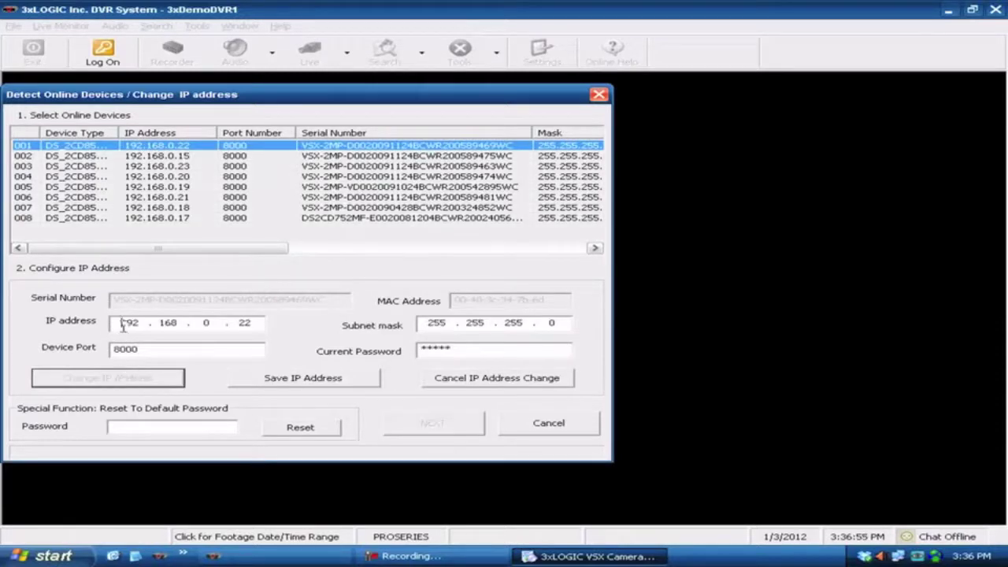
pyautogui.moveTo(123, 328); pyautogui.dragTo(140, 327)
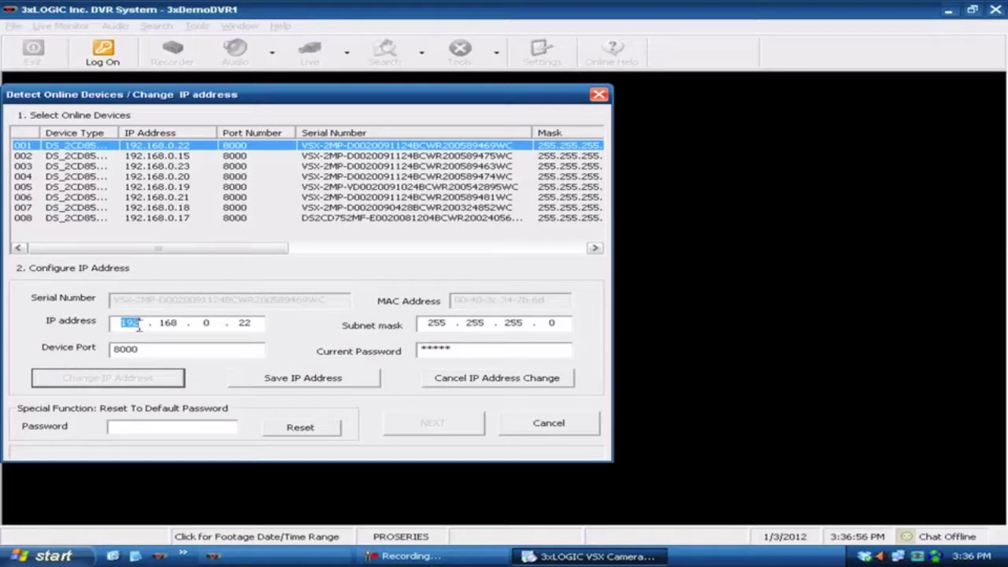
pyautogui.click(438, 321)
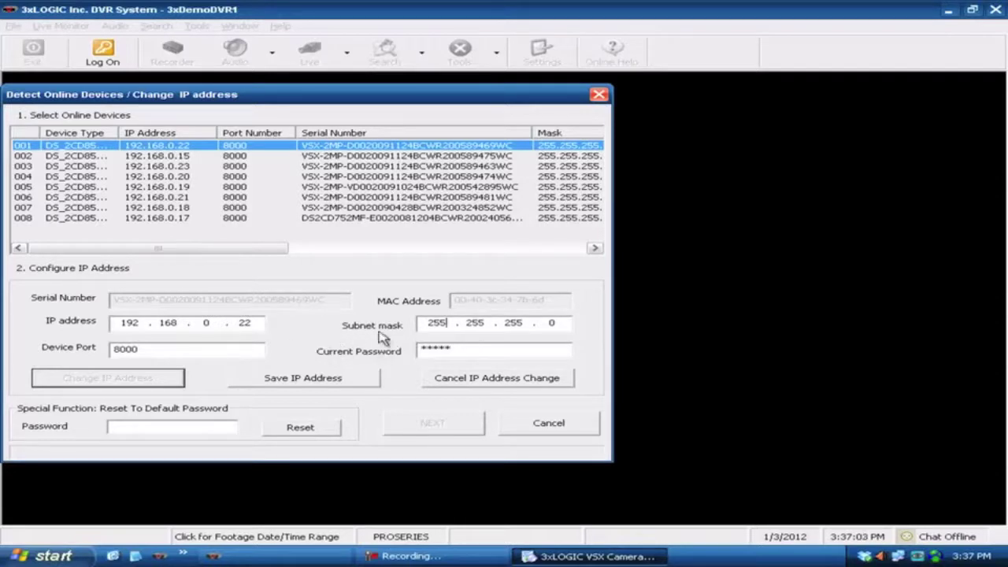
pyautogui.click(313, 385)
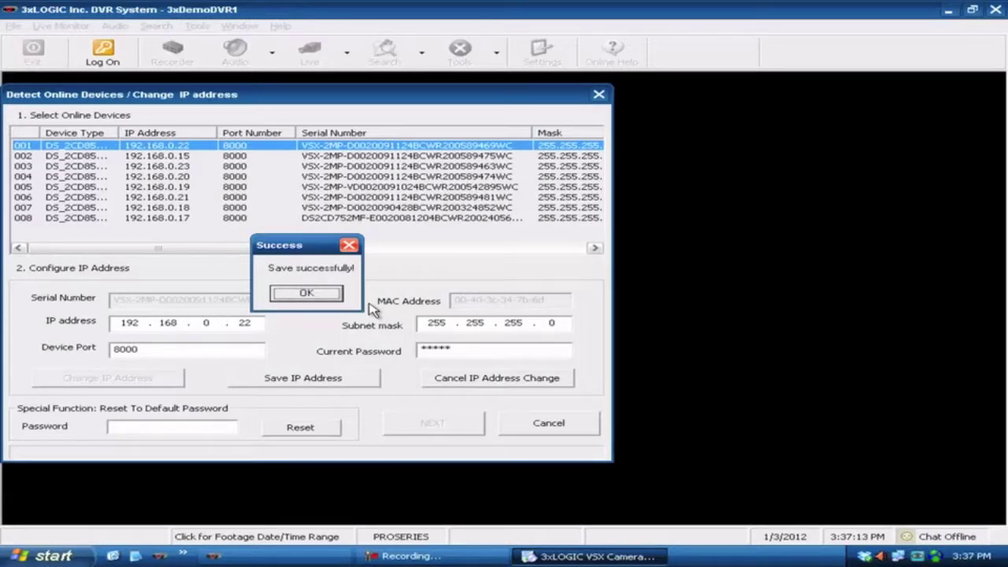
pyautogui.click(323, 293)
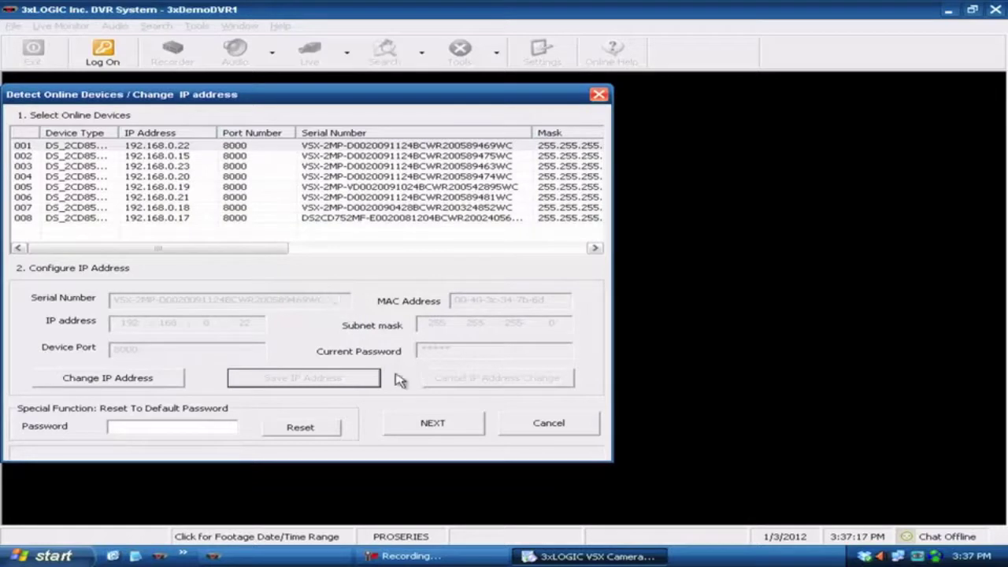
# Check the settings of the selected camera and connect to it with the advanced options shown
pyautogui.click(432, 426)
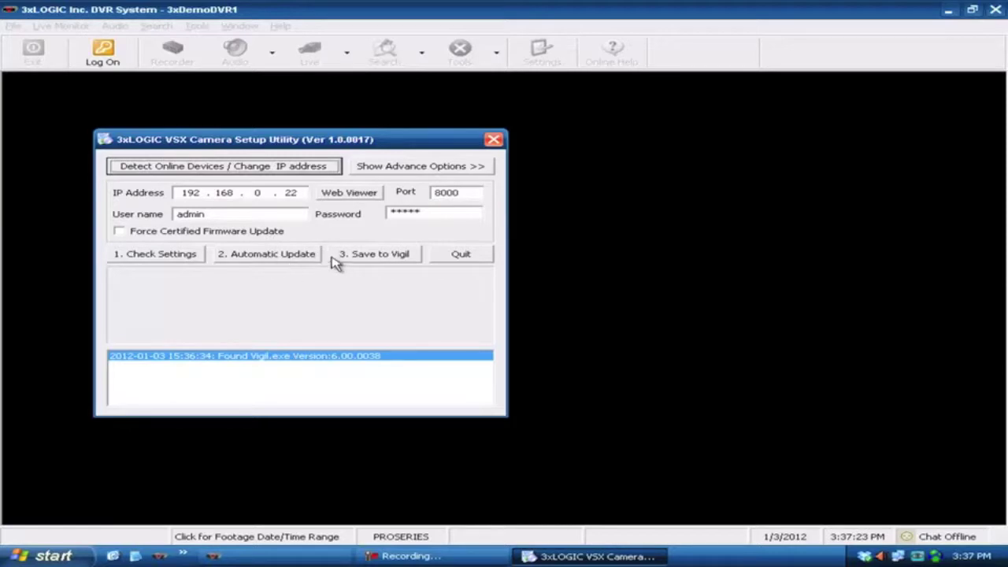
pyautogui.click(180, 256)
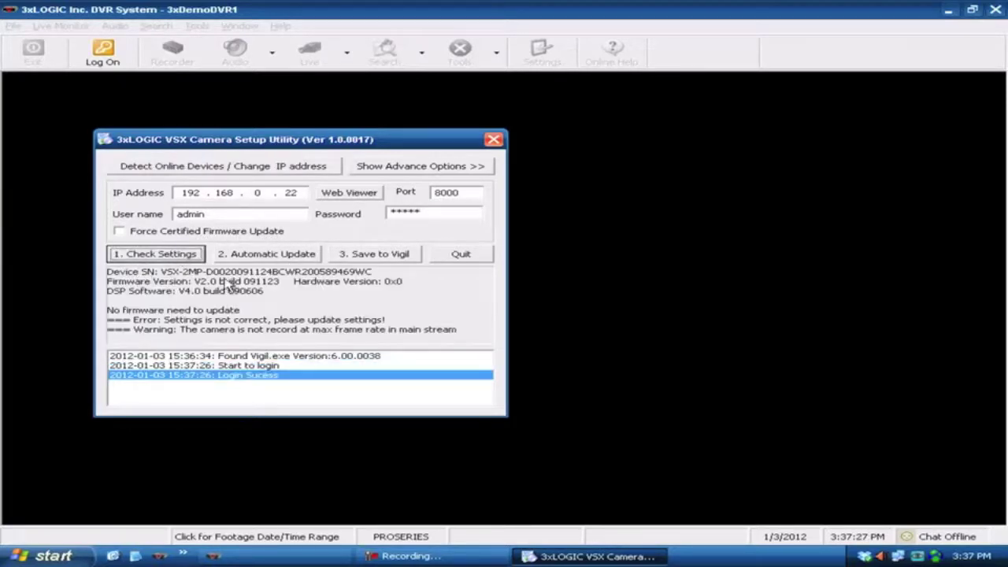
pyautogui.click(399, 171)
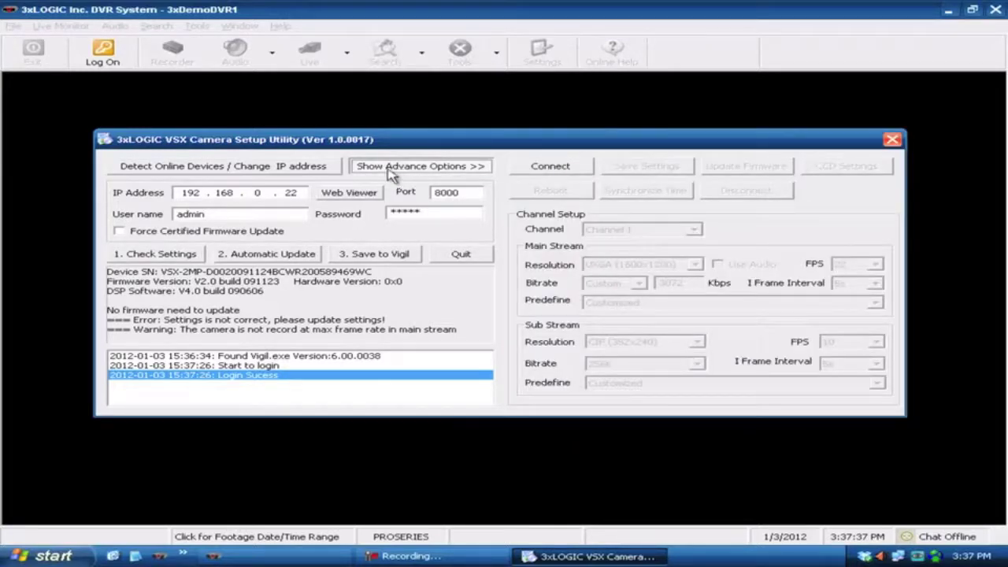
pyautogui.click(549, 167)
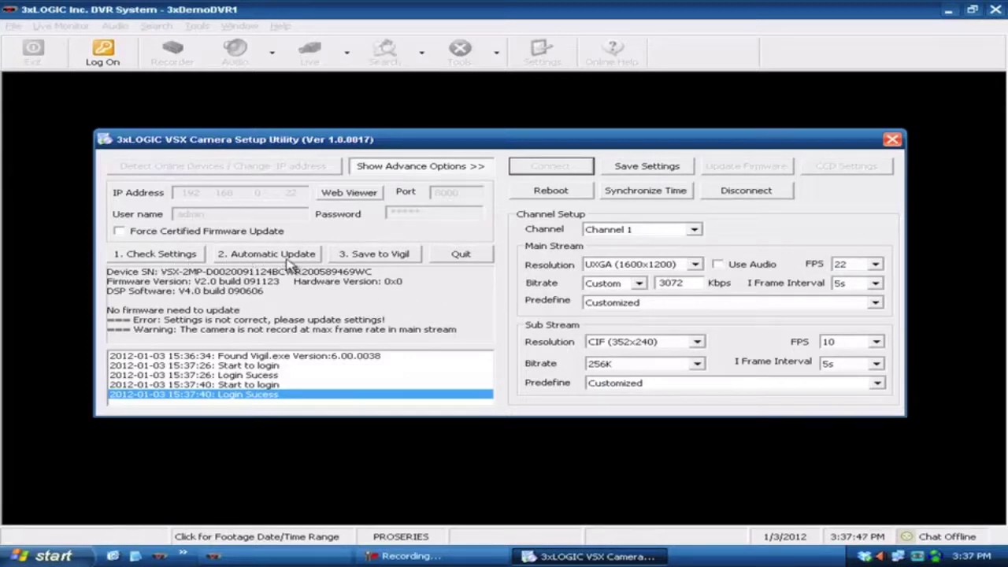
# Enable Force Certified Firmware Update and run the automatic update on the camera
pyautogui.click(119, 232)
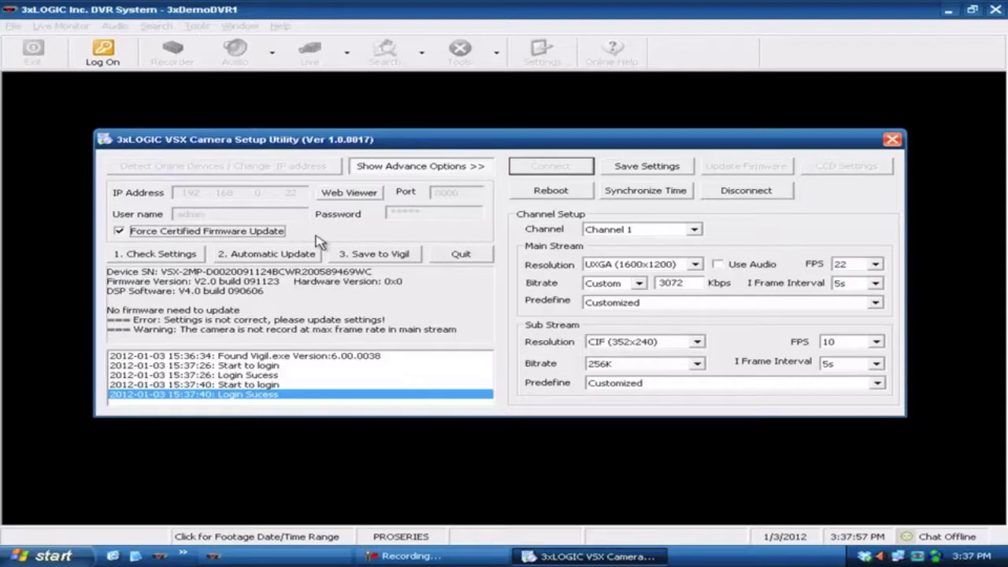
pyautogui.click(277, 256)
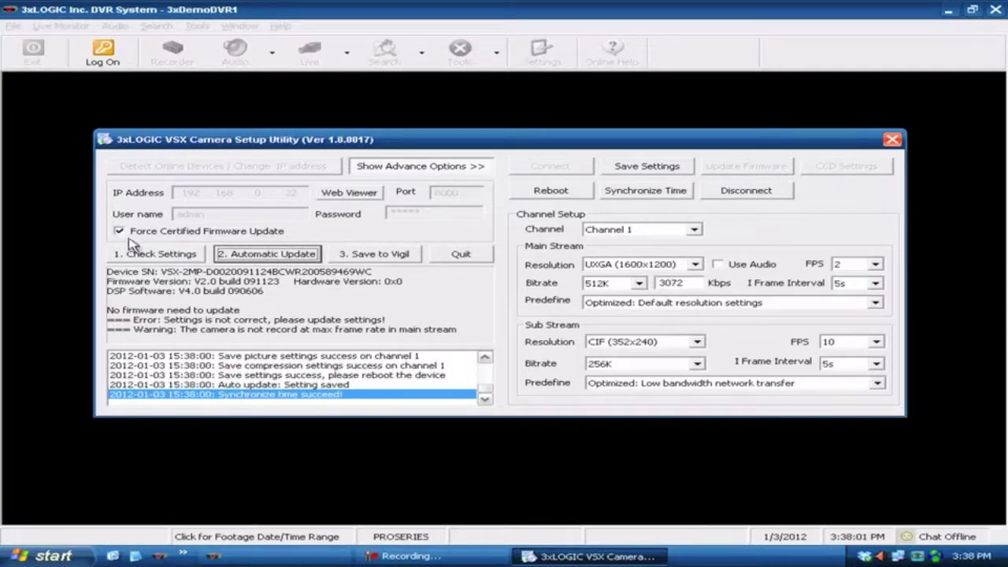
pyautogui.click(201, 249)
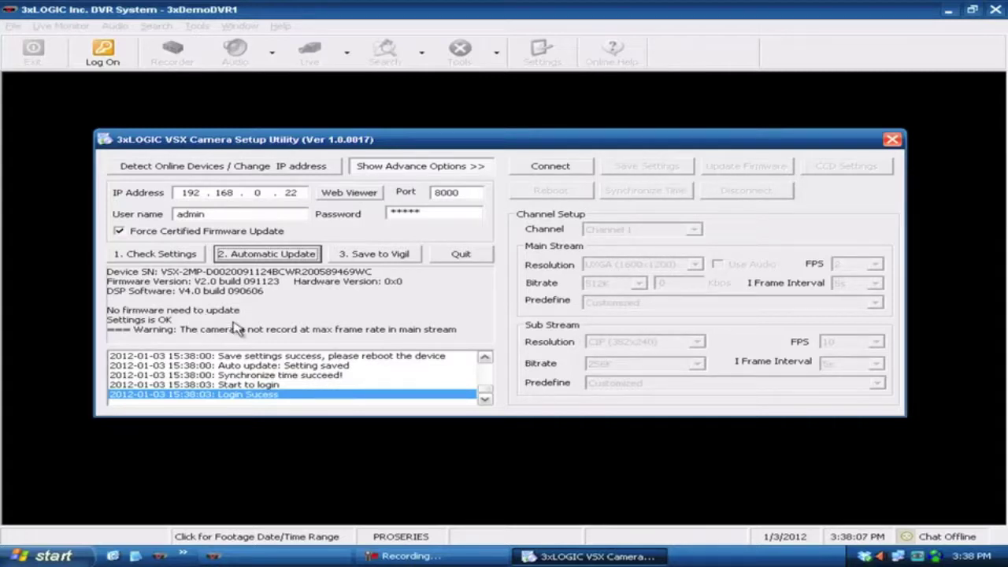
# Reconnect to the camera and review the main stream's resolution, audio and FPS options, keeping UXGA (1600x1200), no audio and 2 FPS
pyautogui.click(538, 169)
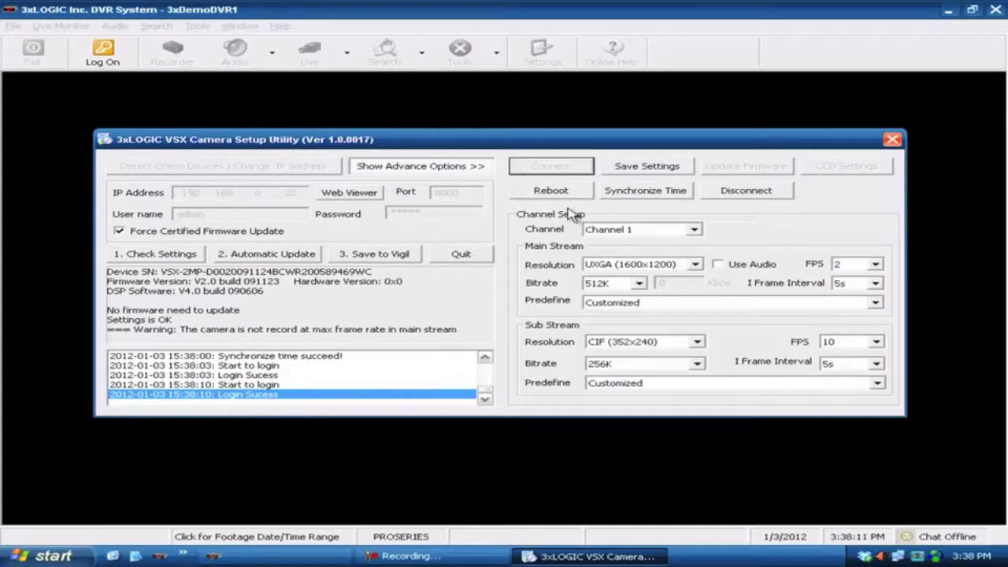
pyautogui.click(696, 265)
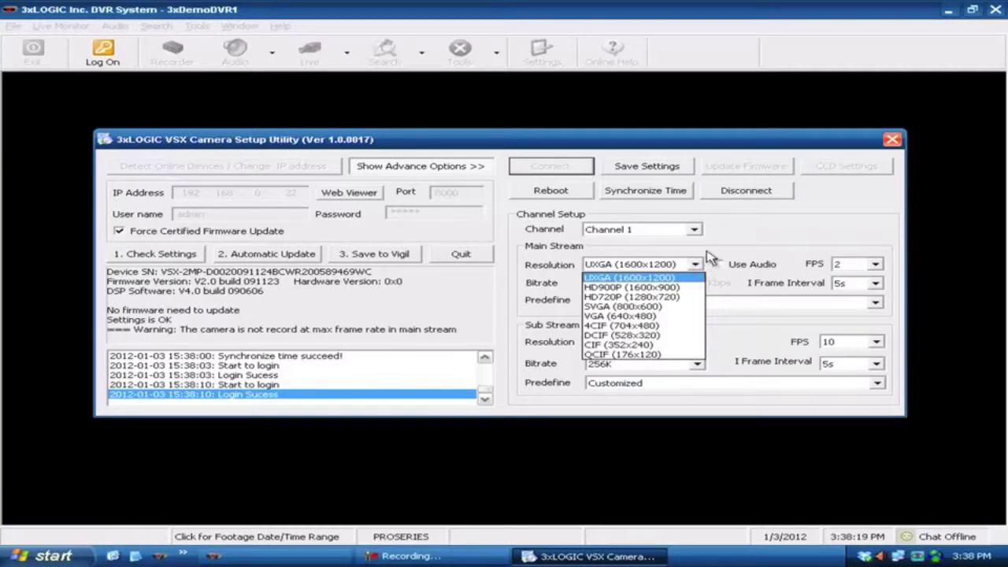
pyautogui.click(699, 268)
pyautogui.click(719, 266)
pyautogui.click(718, 266)
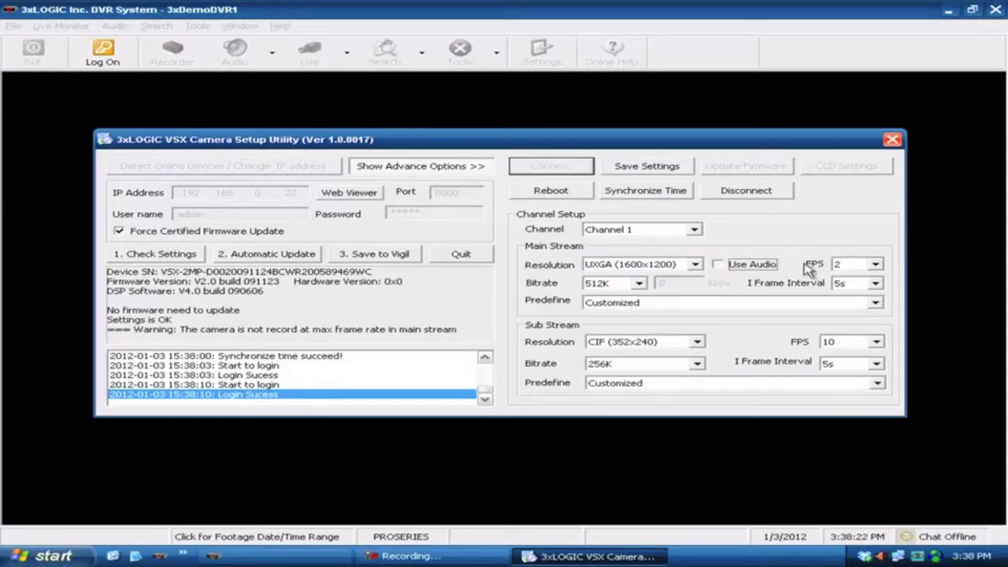
pyautogui.click(876, 264)
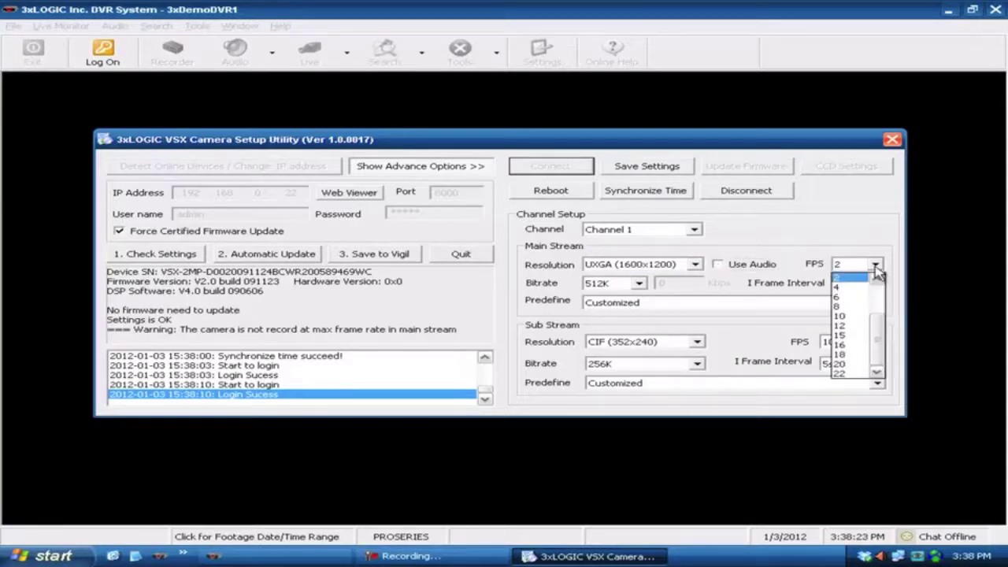
pyautogui.click(855, 263)
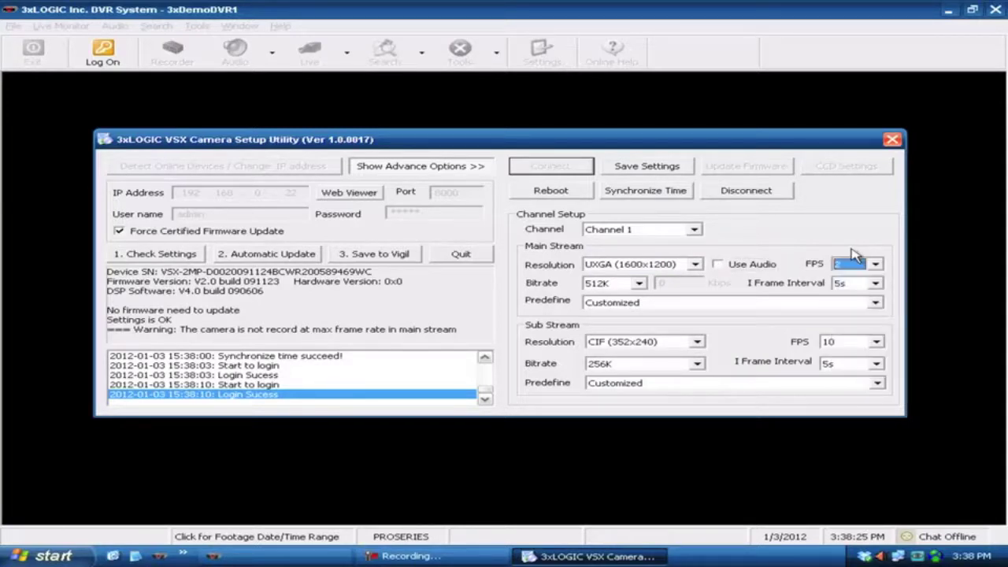
# Try main stream bitrates of 2048K and 1024K
pyautogui.click(640, 284)
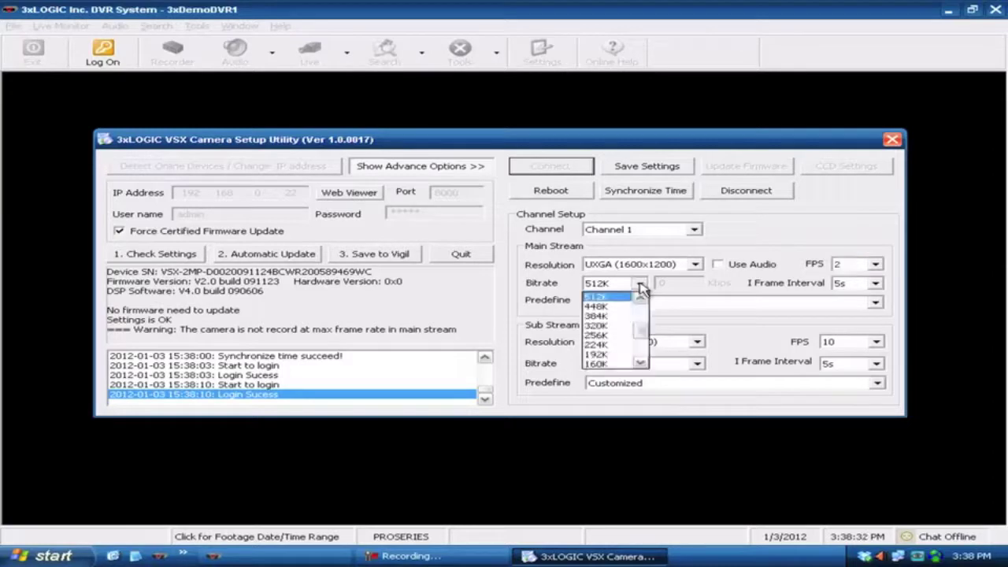
pyautogui.moveTo(641, 332); pyautogui.dragTo(642, 313)
pyautogui.click(621, 298)
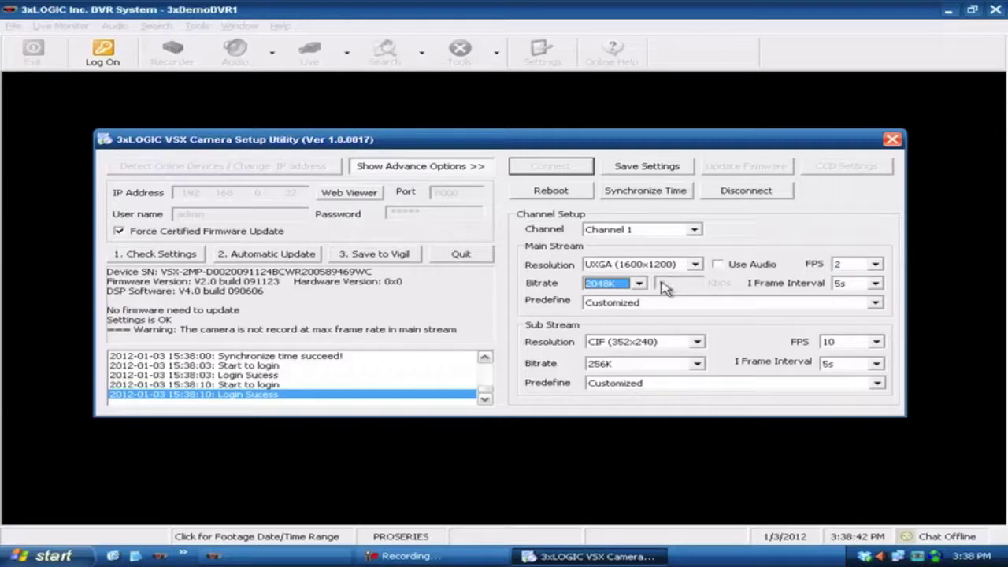
pyautogui.click(640, 284)
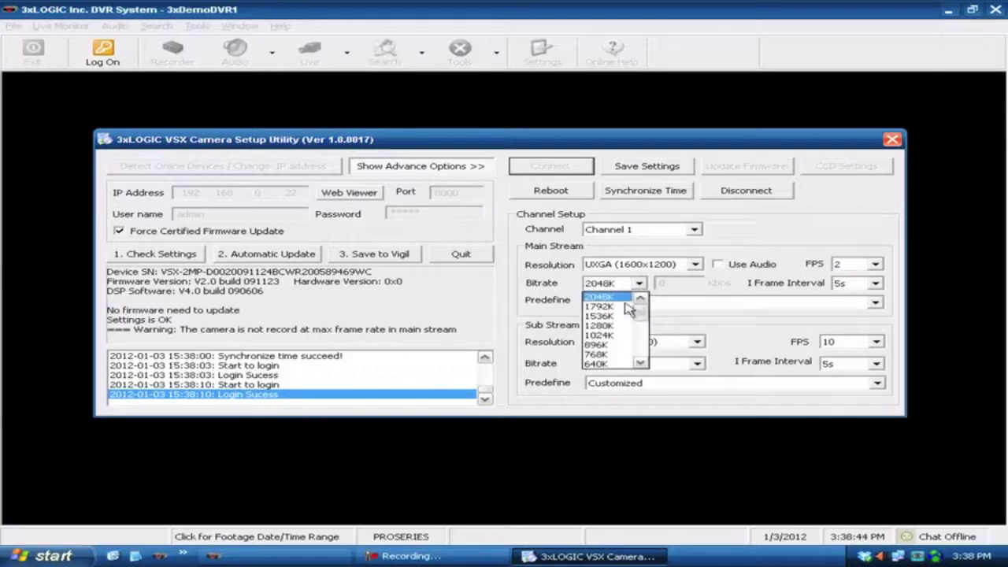
pyautogui.click(622, 334)
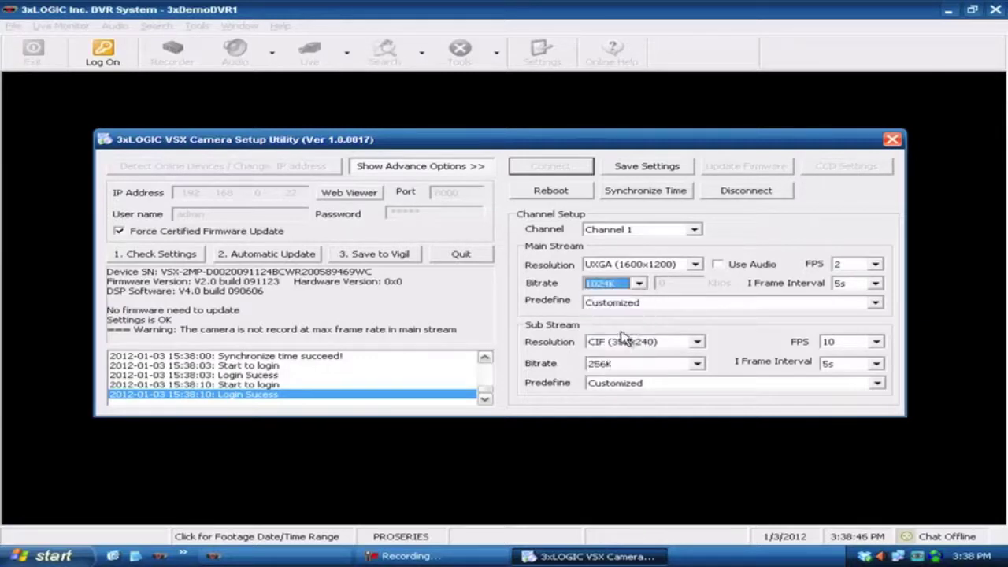
# Set the main stream's bitrate to 2048K and its I Frame Interval to 1s
pyautogui.click(639, 283)
pyautogui.click(641, 299)
pyautogui.click(641, 300)
pyautogui.click(641, 300)
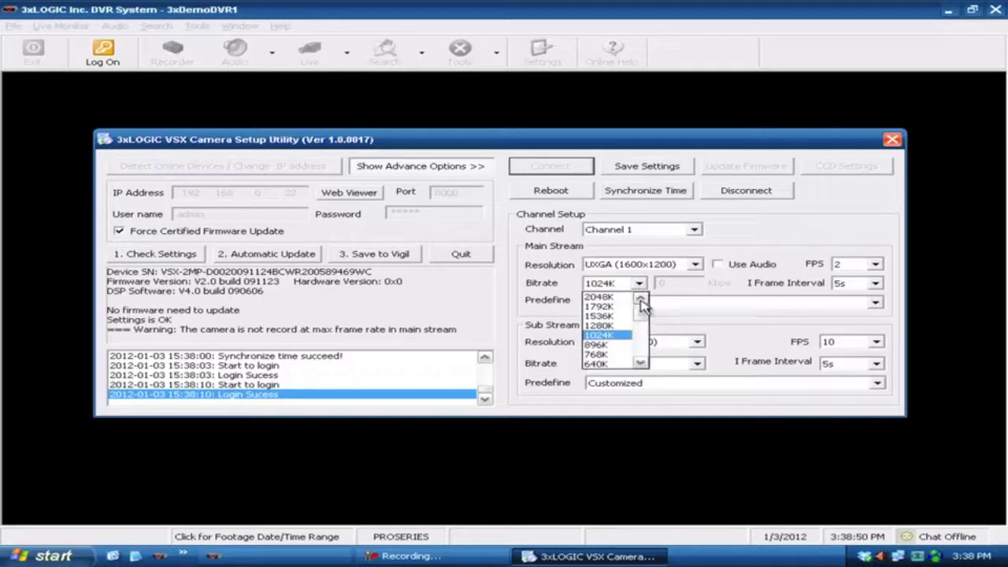
pyautogui.click(604, 297)
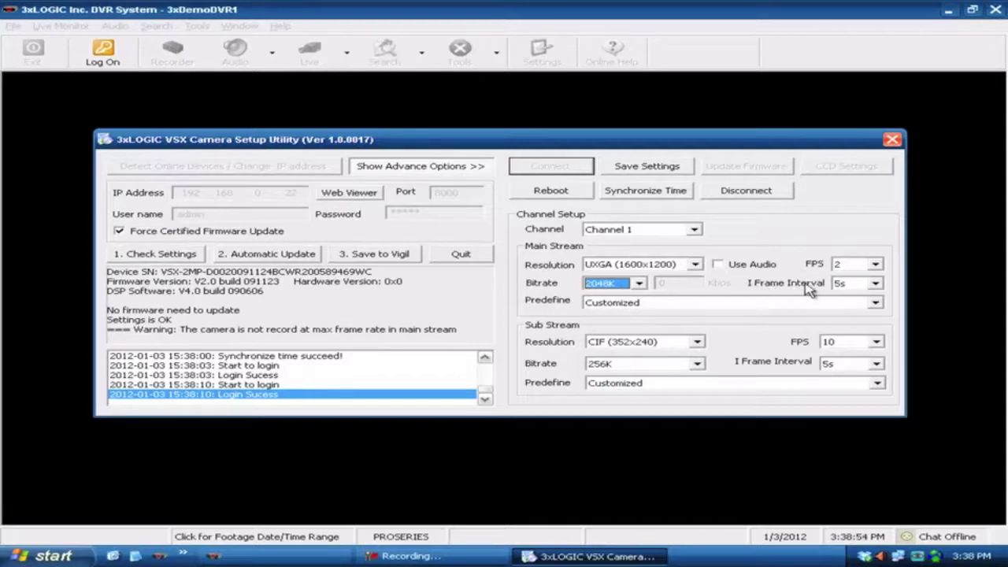
pyautogui.click(876, 285)
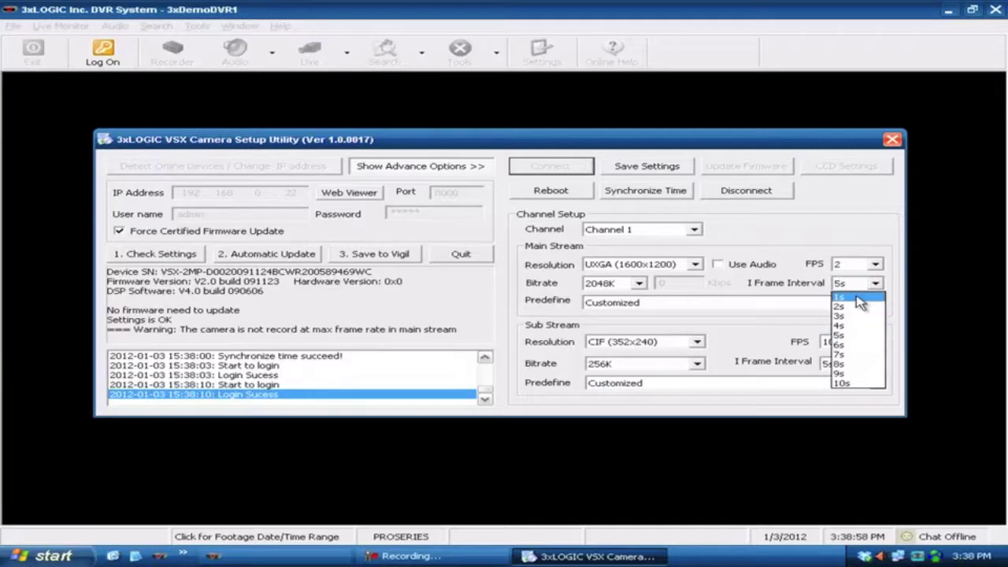
pyautogui.click(856, 296)
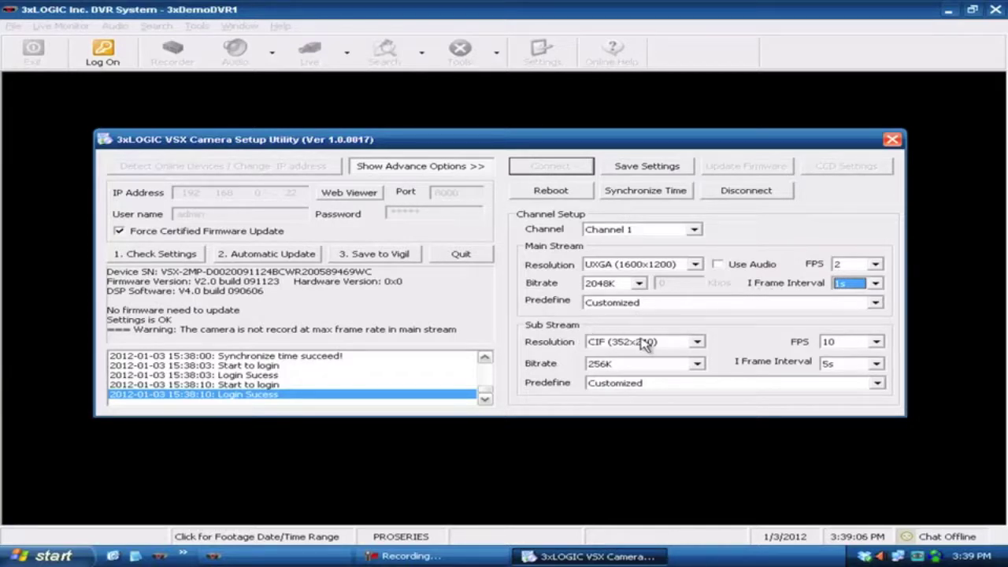
# Set the sub stream to CIF (352x240) resolution at 20 FPS
pyautogui.click(697, 342)
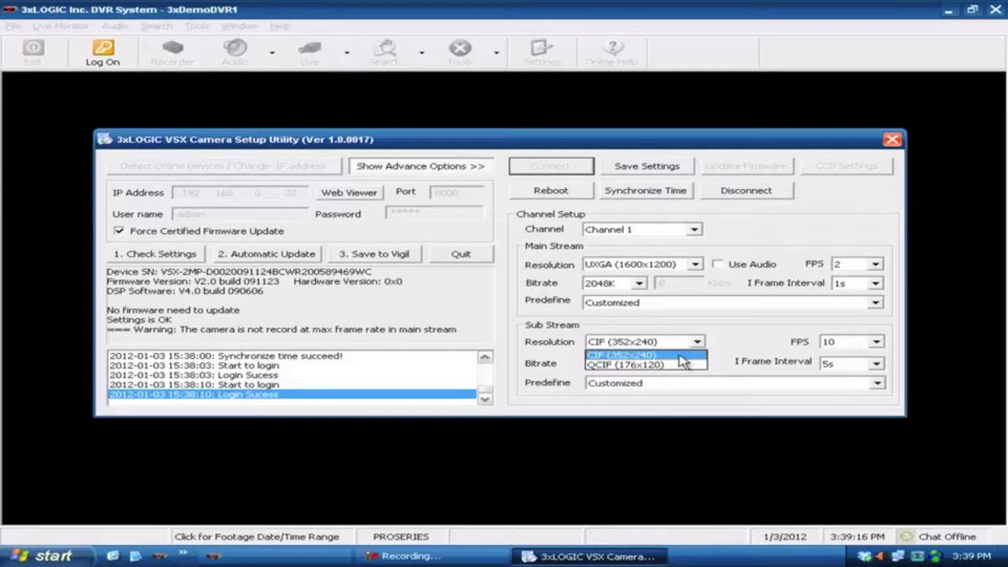
pyautogui.click(679, 356)
pyautogui.click(875, 342)
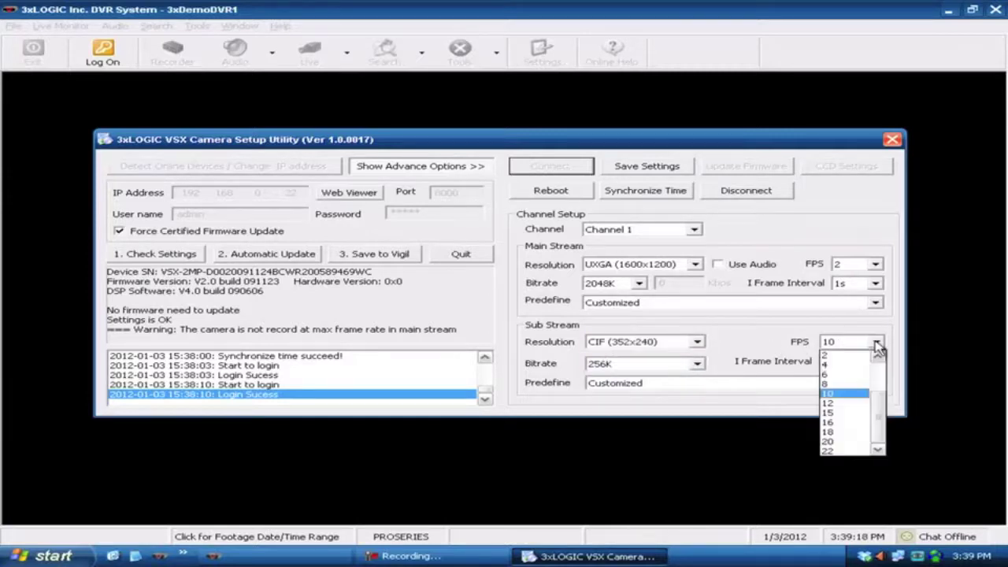
pyautogui.click(850, 442)
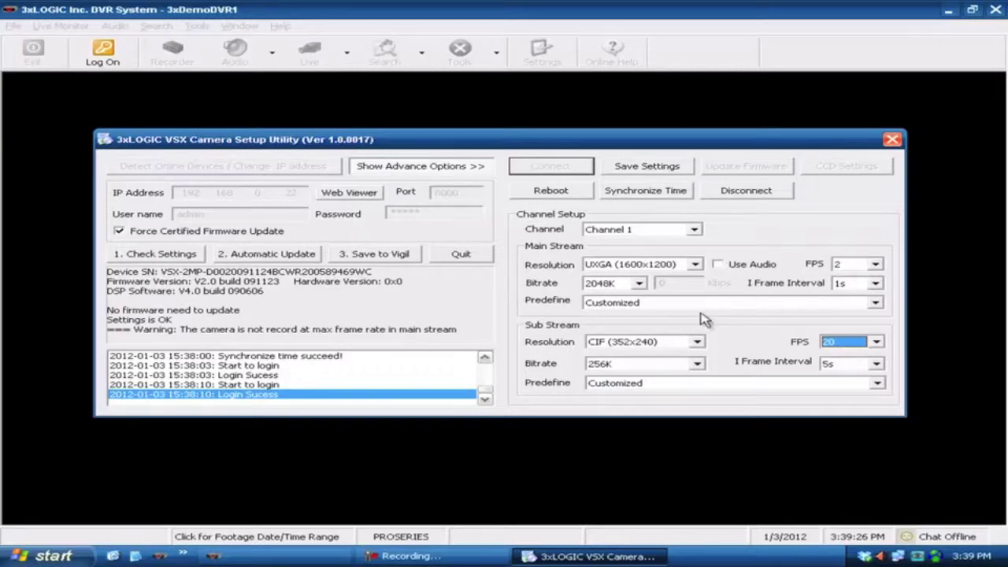
# Disconnect from the camera and select the detected online device at 192.168.0.20
pyautogui.click(752, 194)
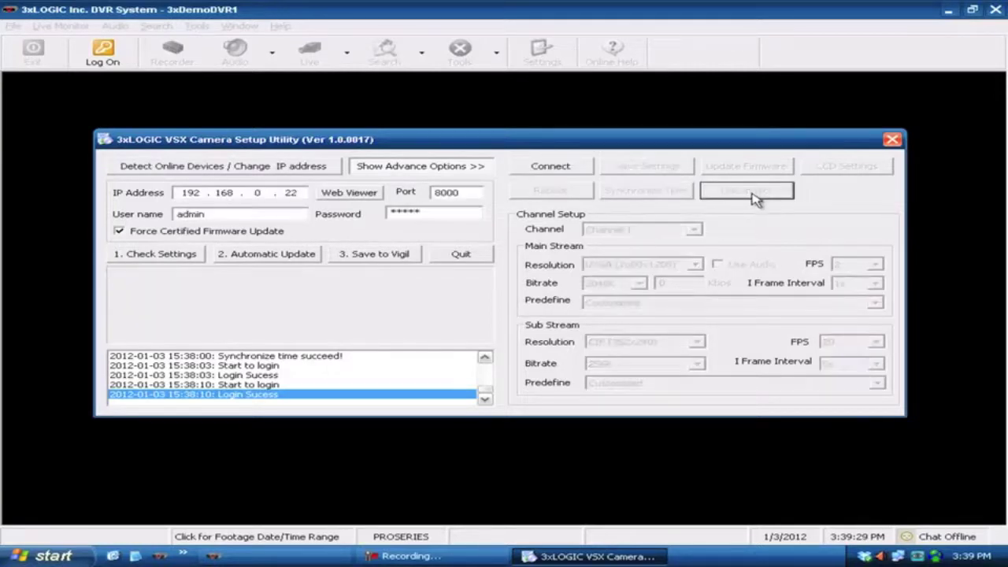
pyautogui.click(293, 169)
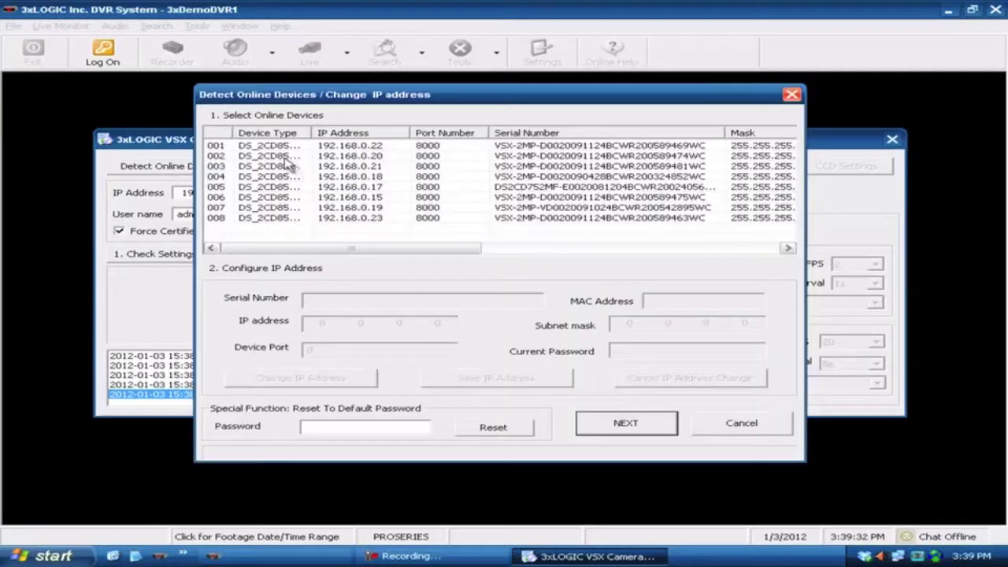
pyautogui.click(285, 157)
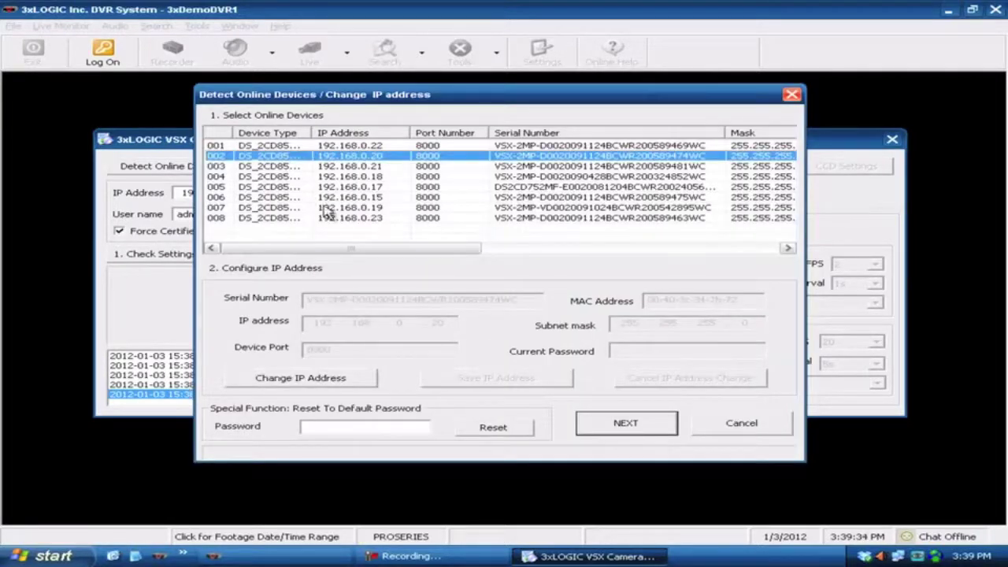